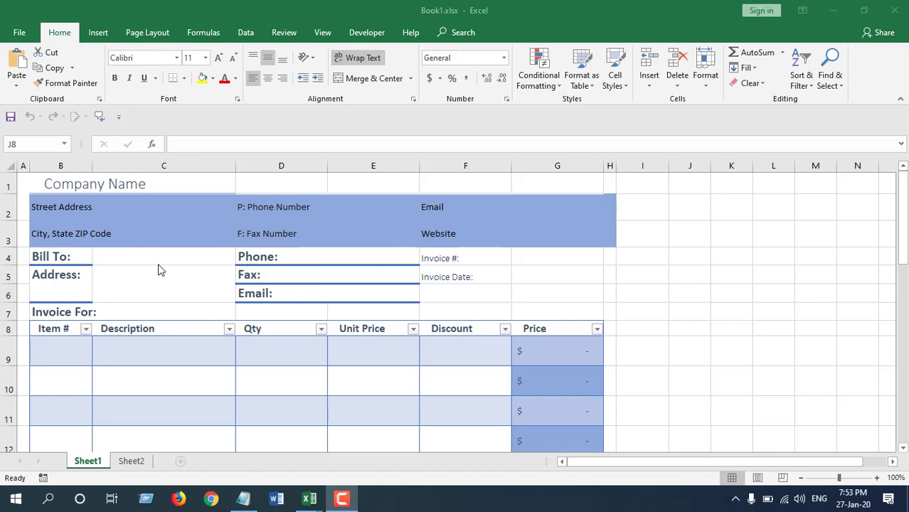
Scroll over the invoice template, then show Book1's Sheet2 listing the numbers 1 to 10.
scroll(158, 264, "down", 6)
scroll(158, 265, "up", 6)
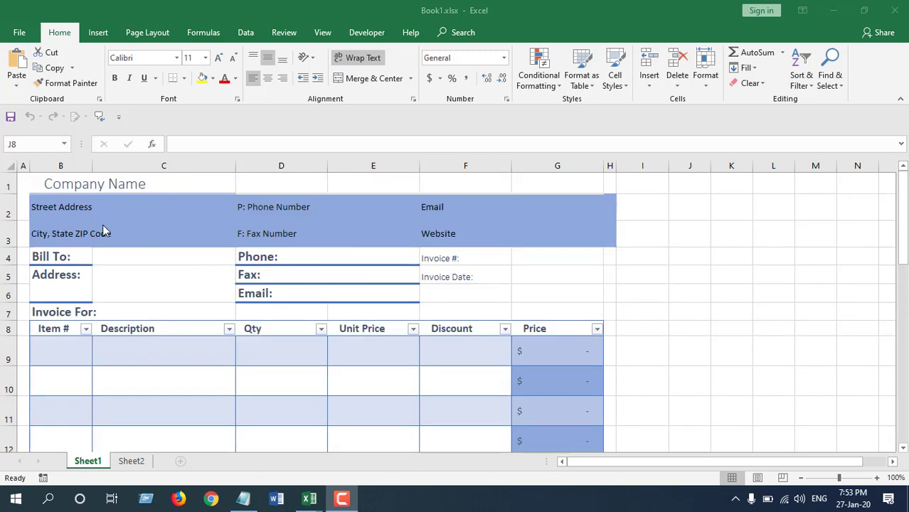
scroll(107, 267, "down", 3)
scroll(158, 380, "up", 3)
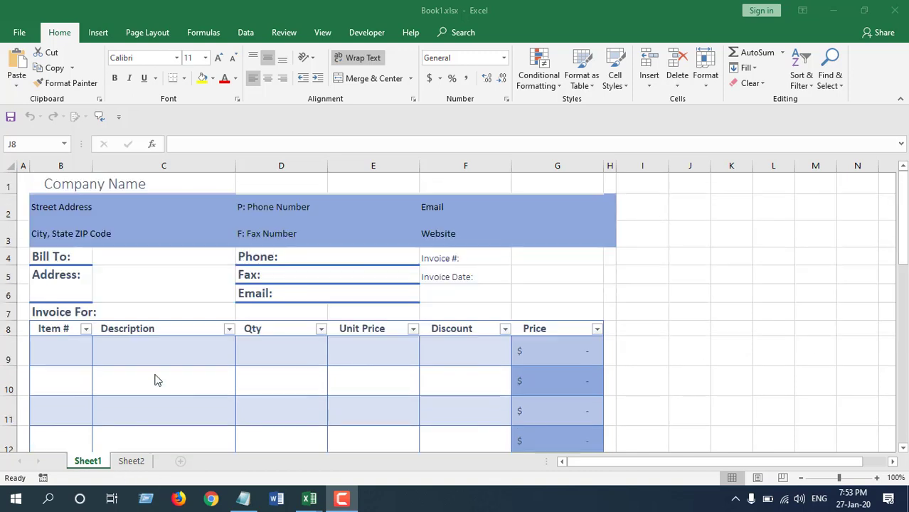
left_click(131, 462)
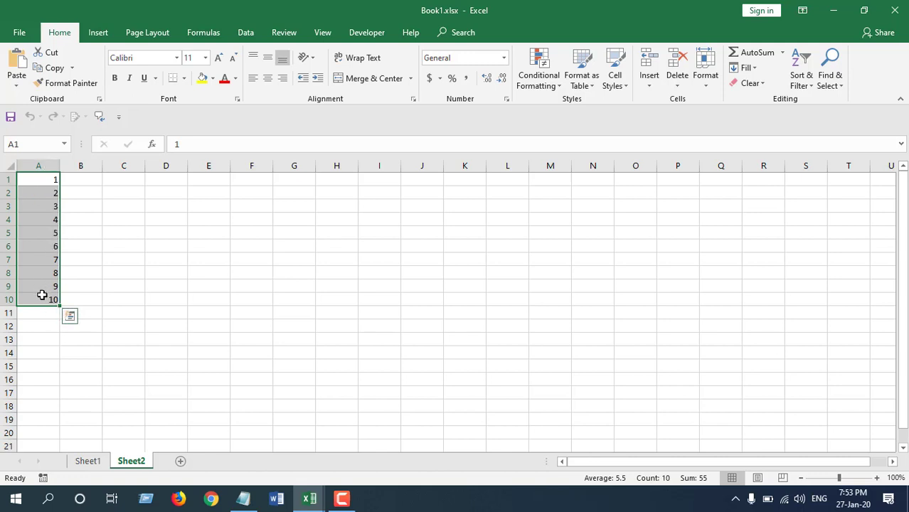
Return to Sheet1's invoice template, confirm Book2 is blank, then bring Book1 back.
left_click(86, 465)
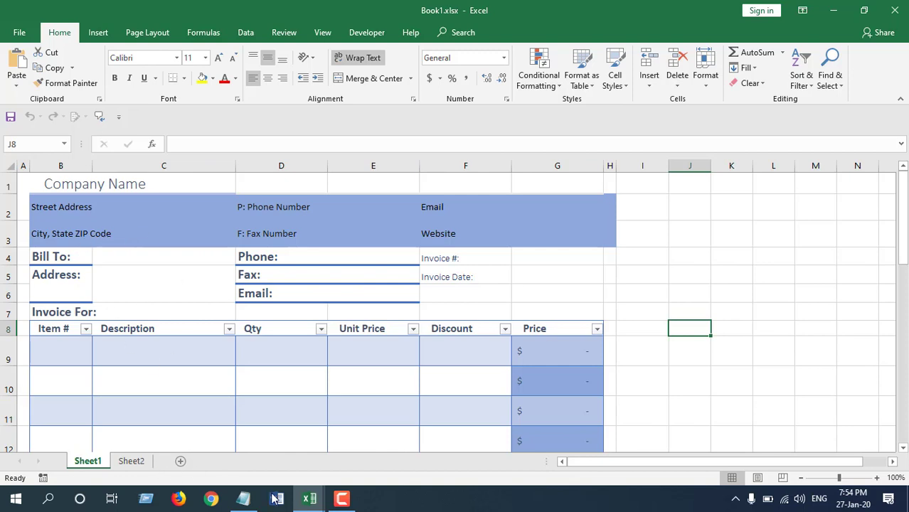
left_click(307, 499)
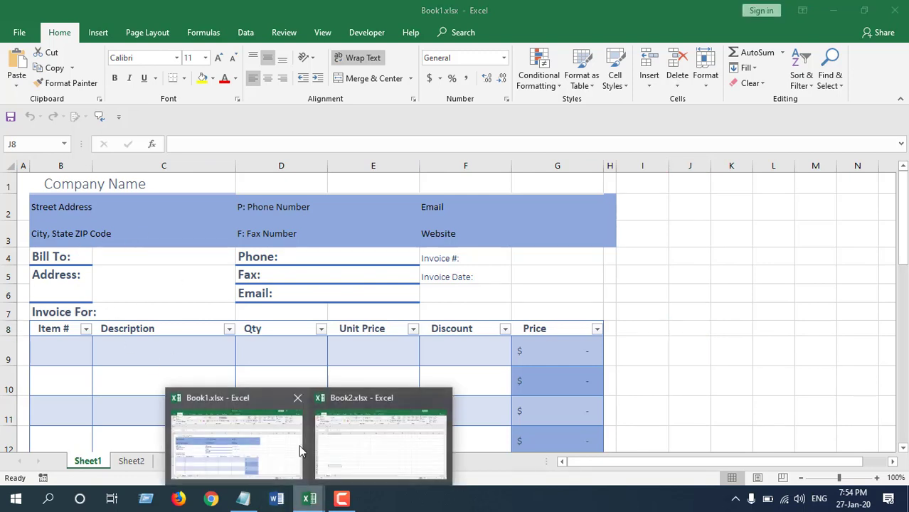
left_click(389, 417)
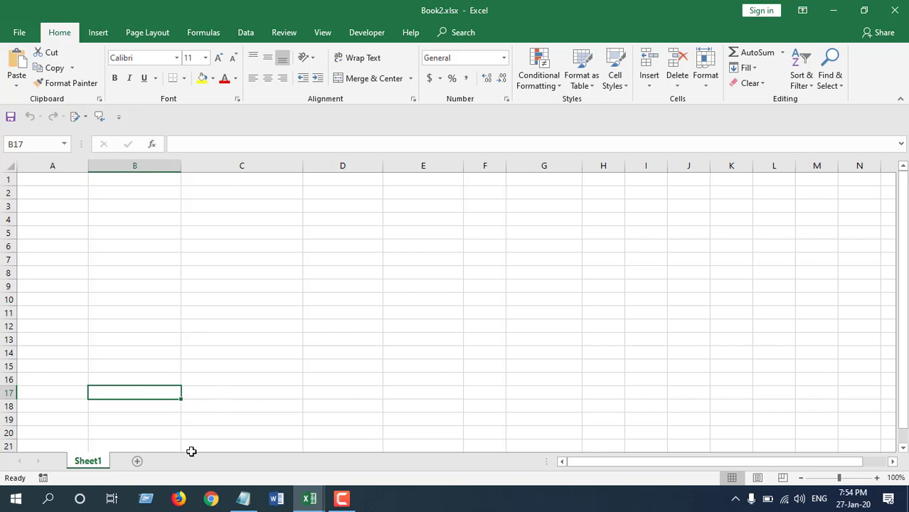
left_click(178, 433)
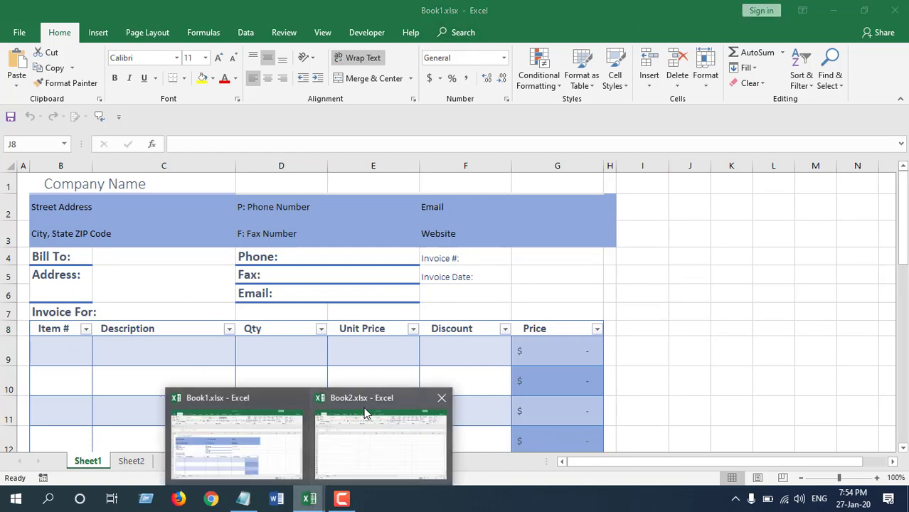
mouse_move(308, 498)
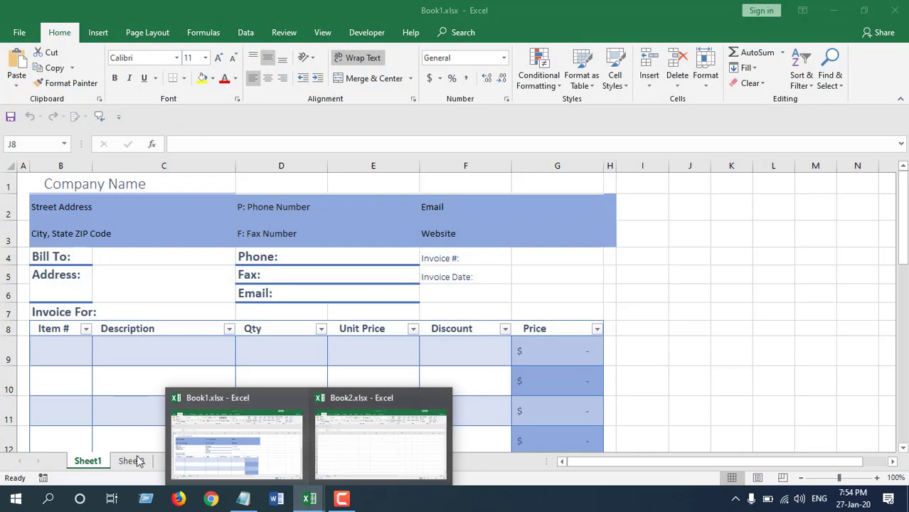
left_click(130, 461)
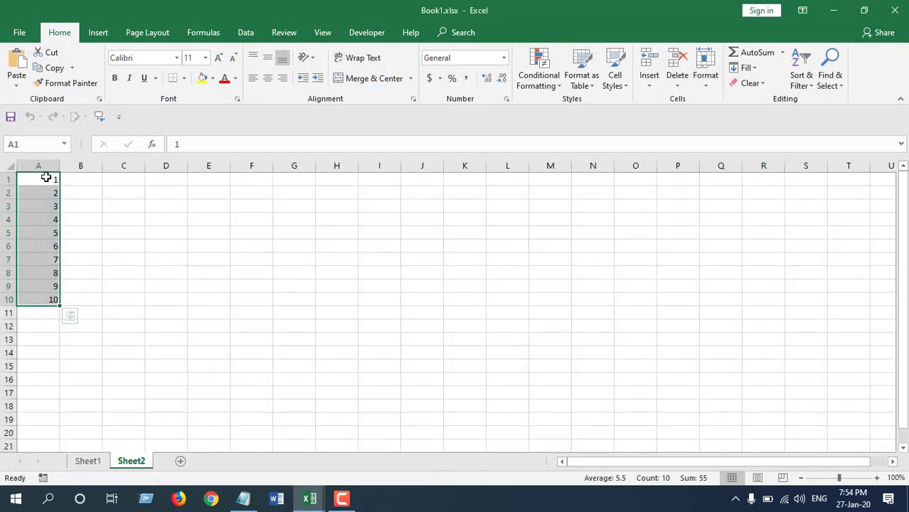
left_click(89, 461)
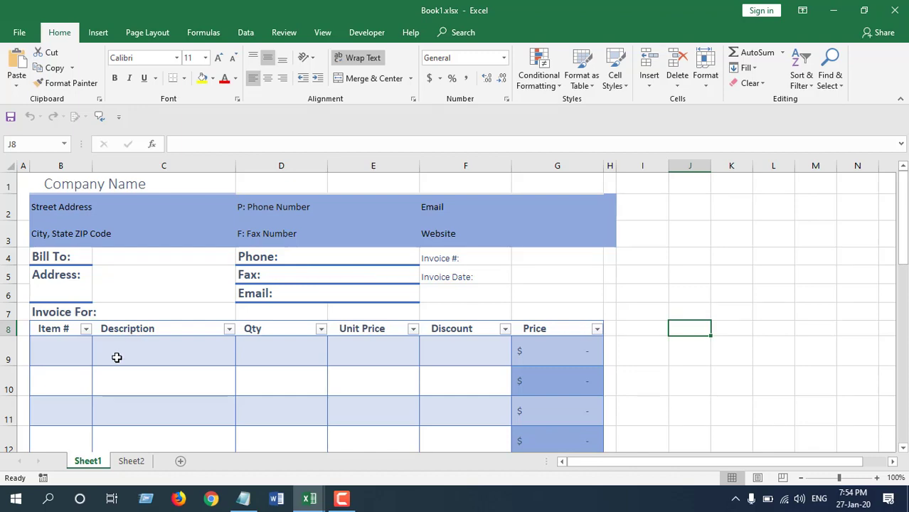
left_click(135, 461)
left_click(91, 461)
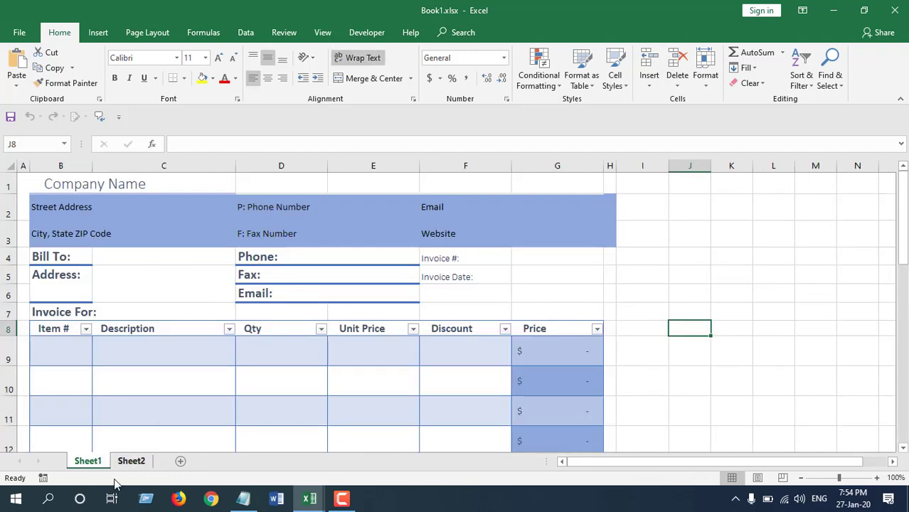
left_click(352, 398)
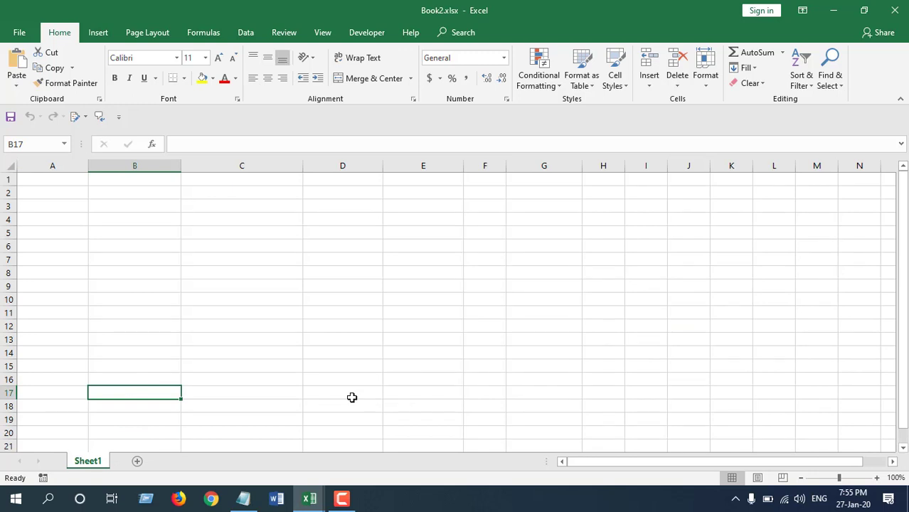
mouse_move(309, 499)
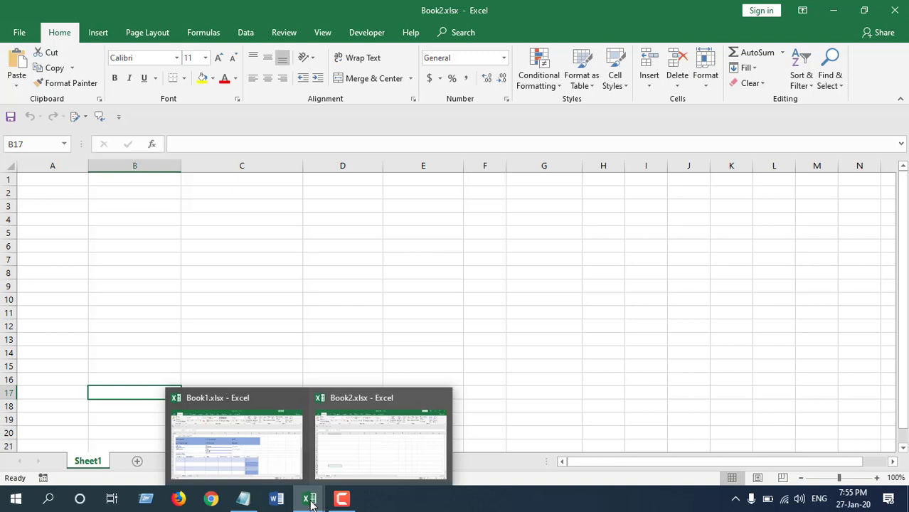
left_click(238, 400)
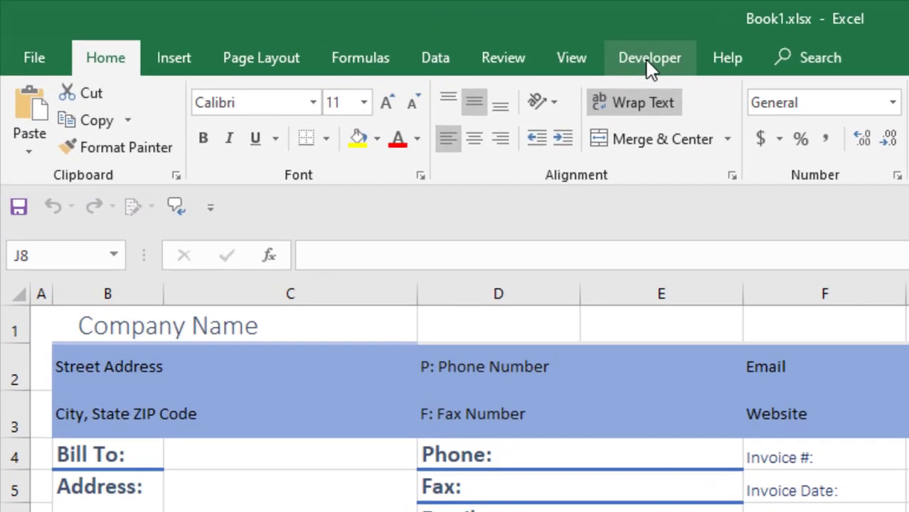
Open the VBA editor from the Developer tab and insert a new module for the CopySheet macro.
left_click(649, 62)
left_click(22, 142)
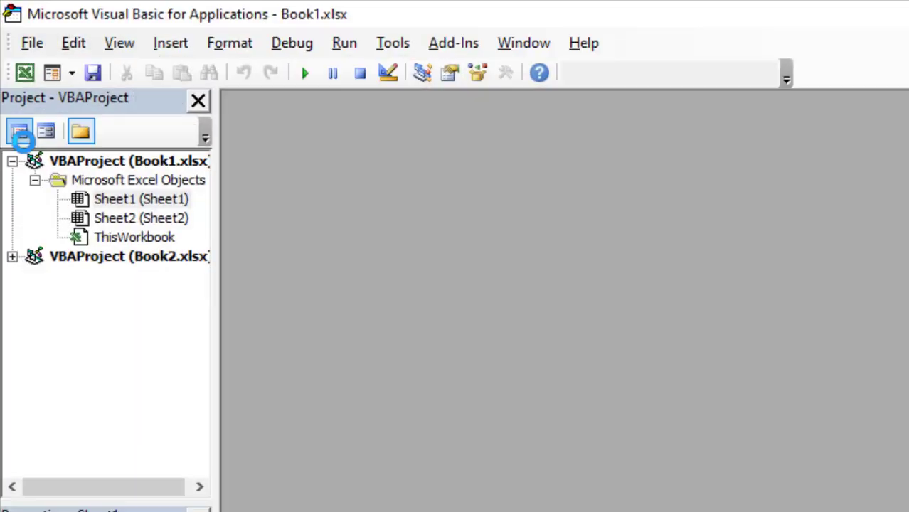
left_click(176, 45)
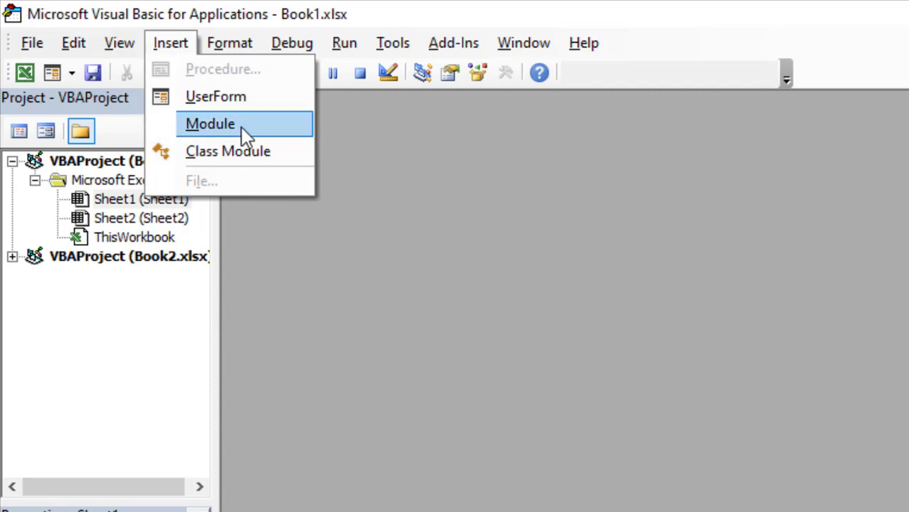
left_click(241, 126)
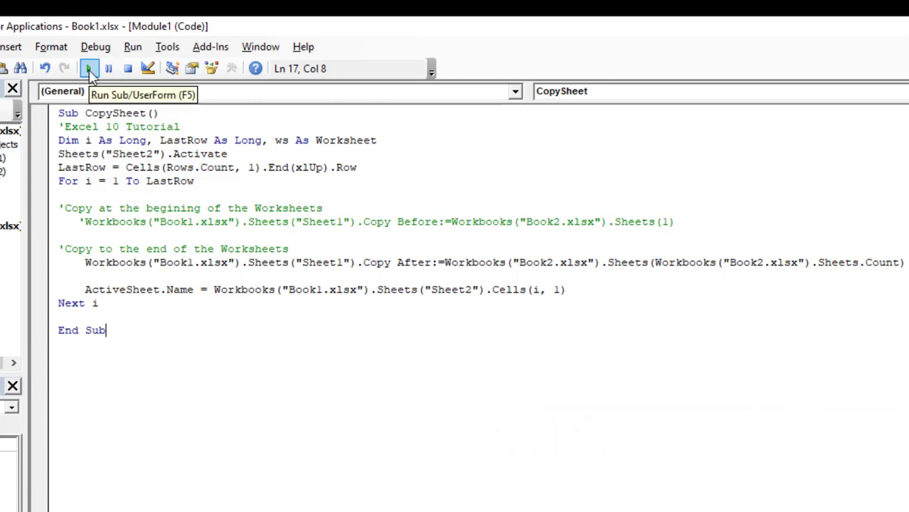
Run the CopySheet macro and step through Book2's copied invoice sheets 1 to 10.
left_click(88, 68)
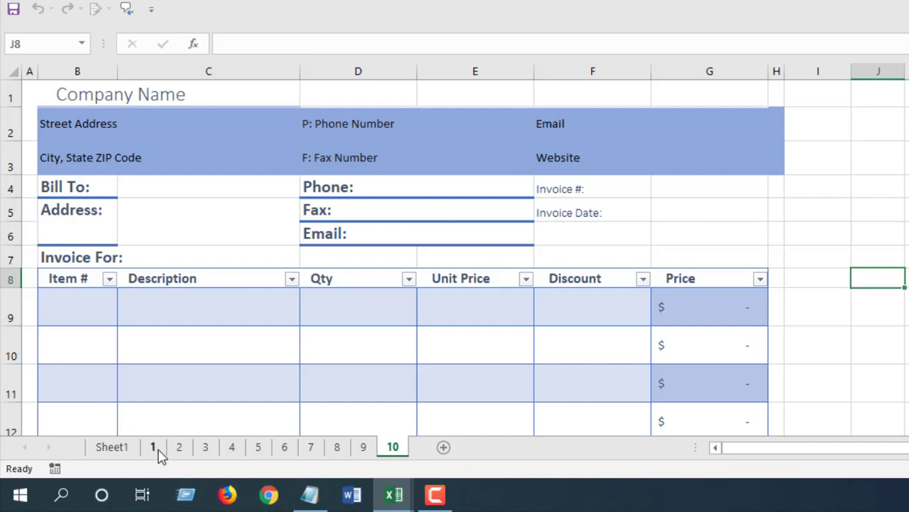
left_click(157, 454)
left_click(204, 453)
left_click(232, 454)
left_click(284, 454)
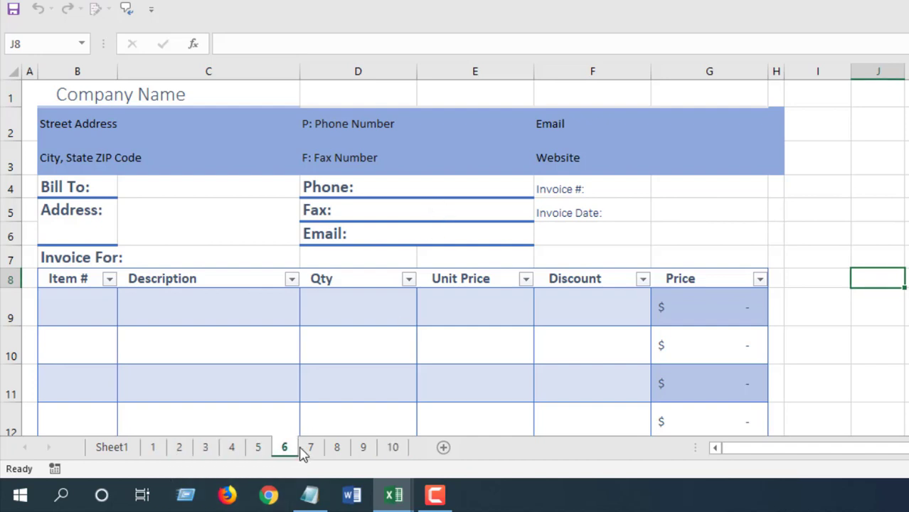
left_click(336, 454)
left_click(362, 454)
left_click(392, 453)
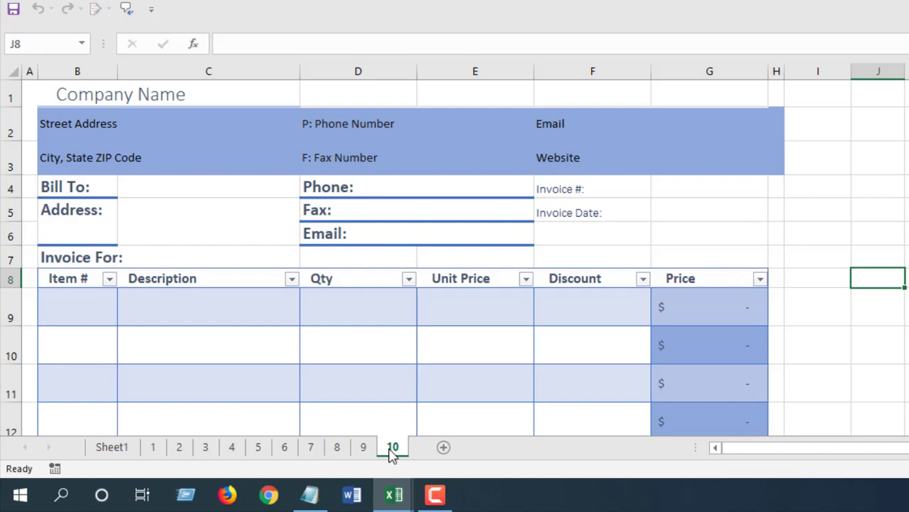
Compare Book2's blank Sheet1 with copy 1, then show Book1's Sheet2 number list.
left_click(112, 446)
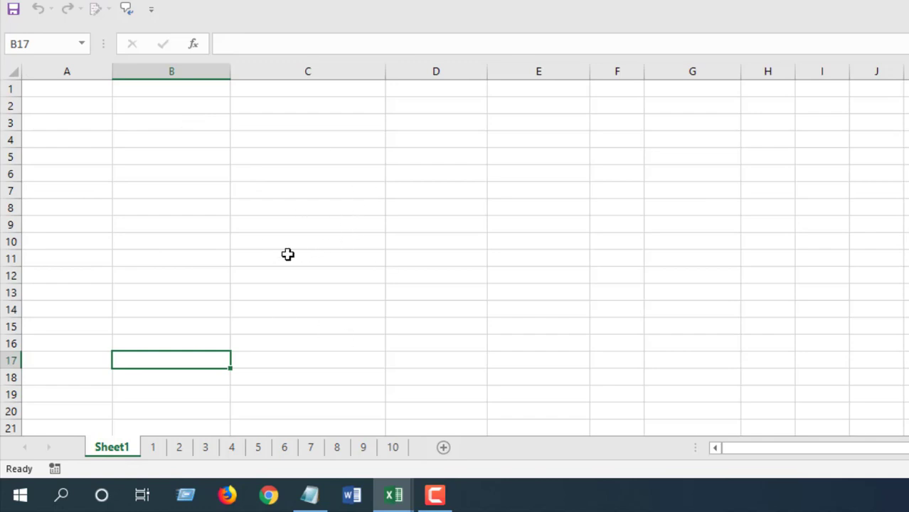
left_click(154, 448)
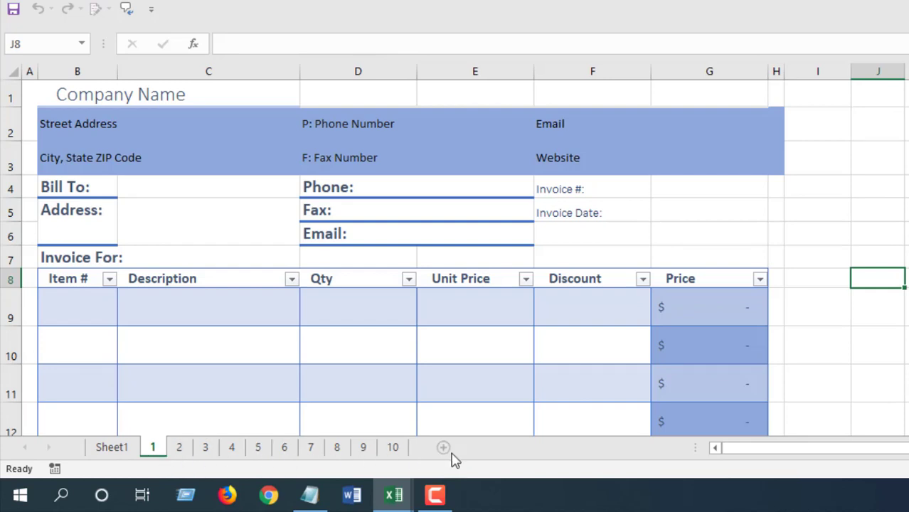
left_click(337, 439)
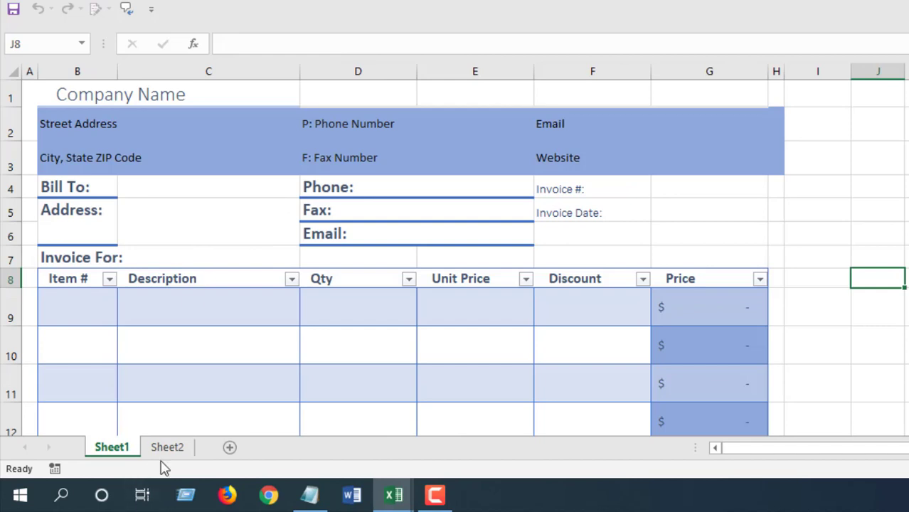
left_click(165, 453)
mouse_move(394, 495)
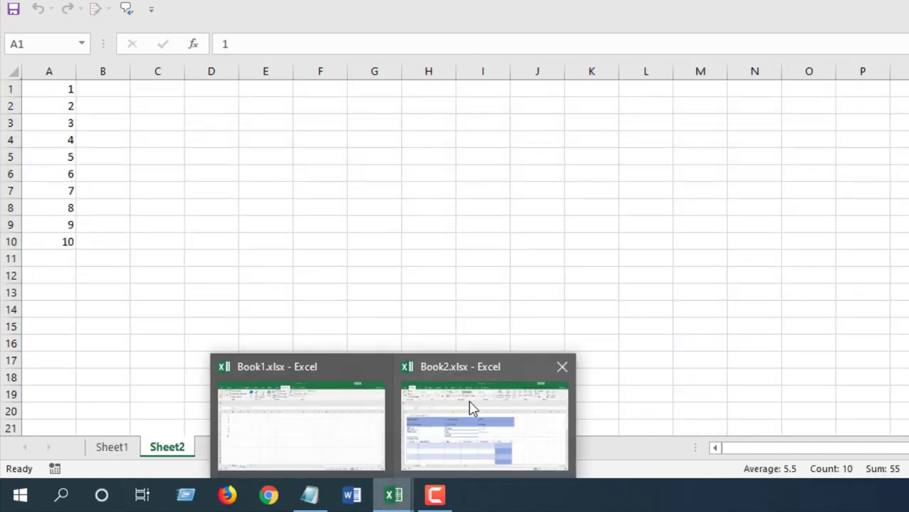
left_click(471, 408)
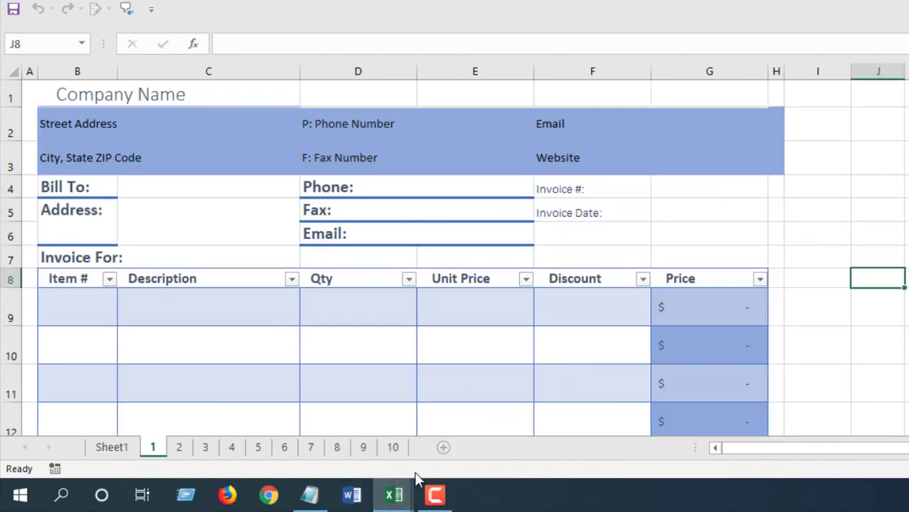
left_click(393, 496)
left_click(304, 366)
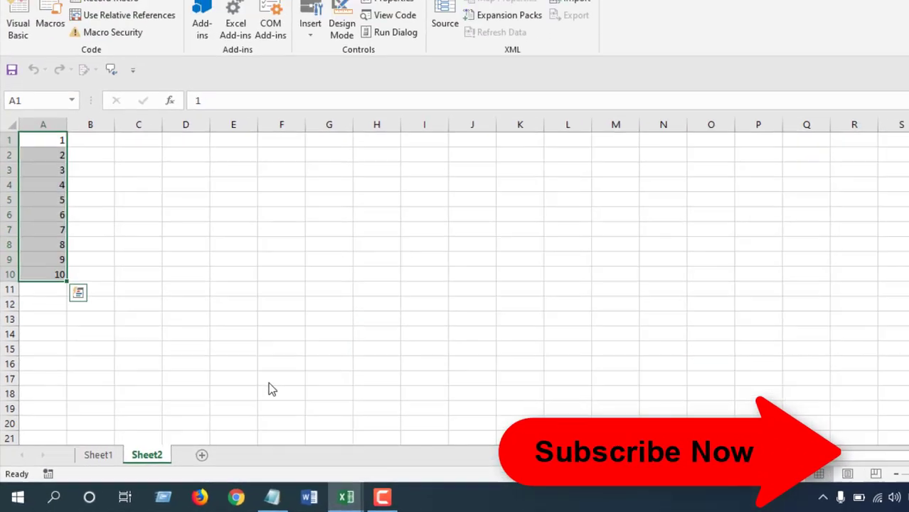
left_click(12, 78)
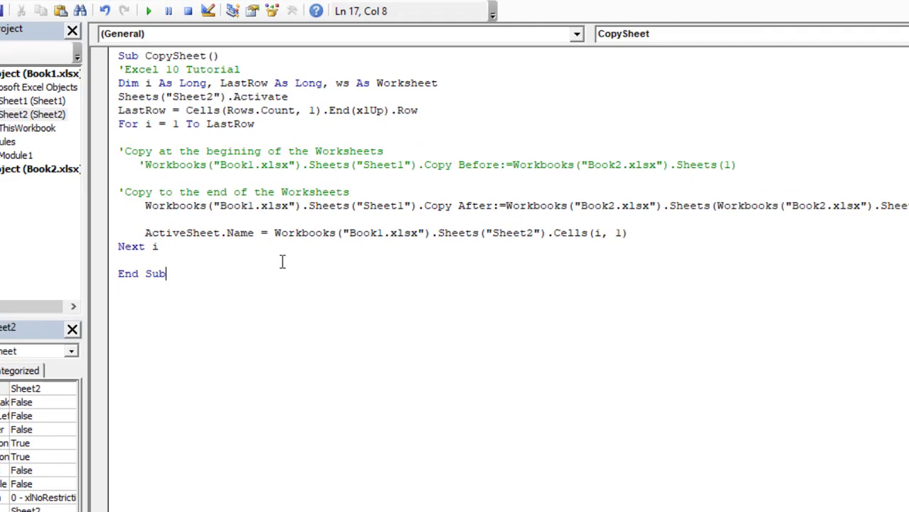
left_click_drag(189, 107, 209, 108)
left_click_drag(167, 64, 181, 66)
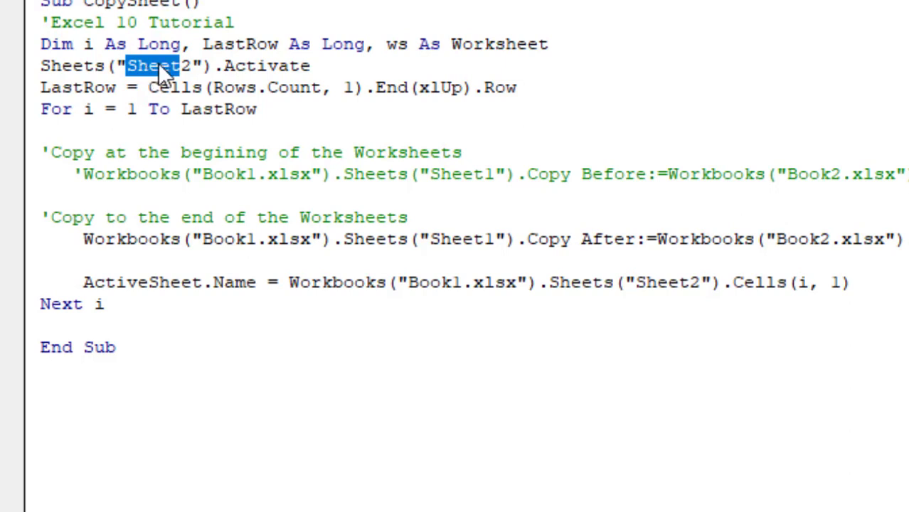
mouse_move(77, 174)
left_mouse_down()
mouse_move(470, 152)
mouse_move(907, 175)
left_mouse_up()
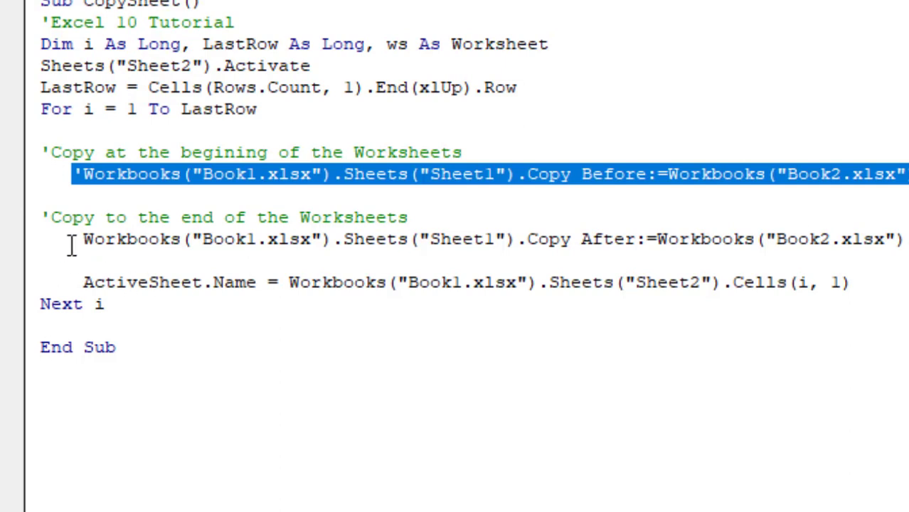
left_click_drag(71, 239, 907, 239)
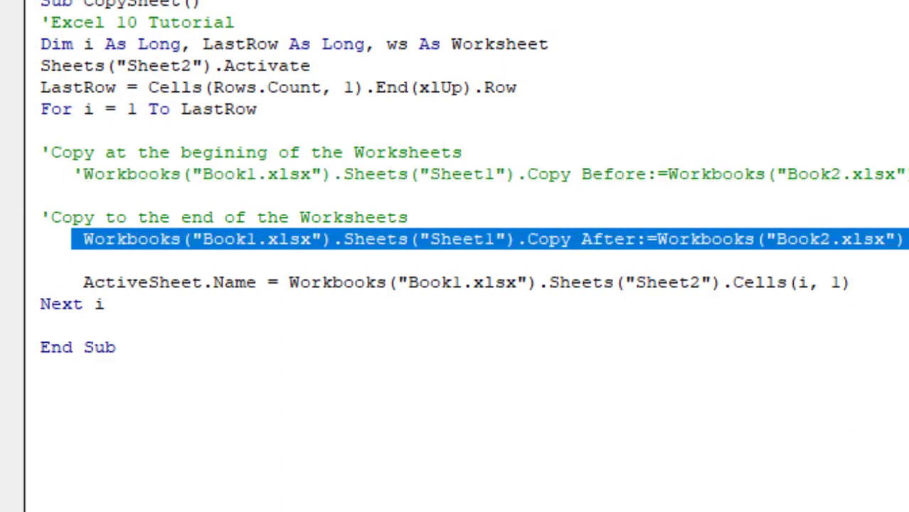
left_click(216, 265)
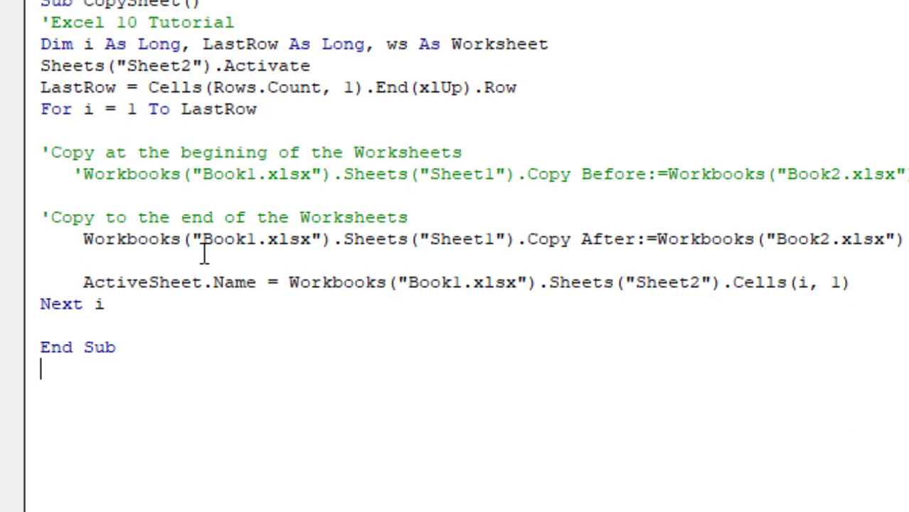
mouse_move(202, 239)
left_mouse_down()
mouse_move(326, 242)
mouse_move(312, 242)
left_mouse_up()
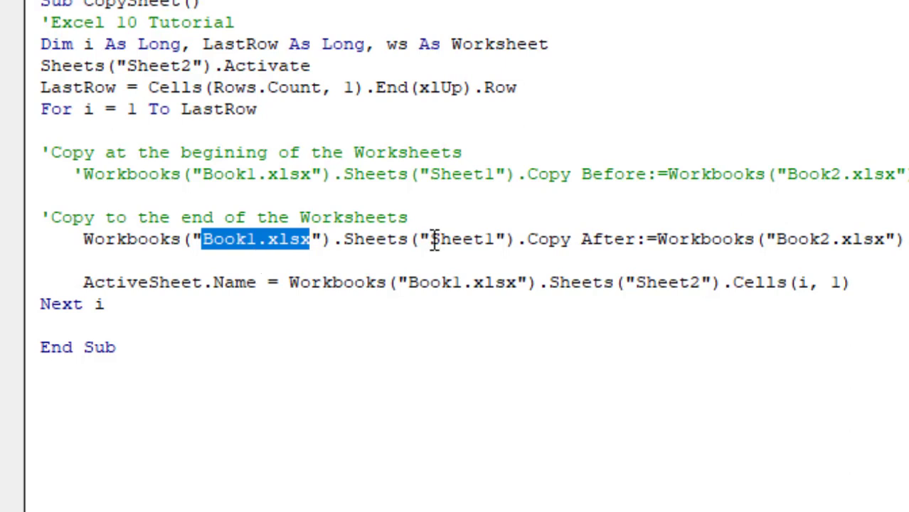
left_click_drag(429, 240, 498, 239)
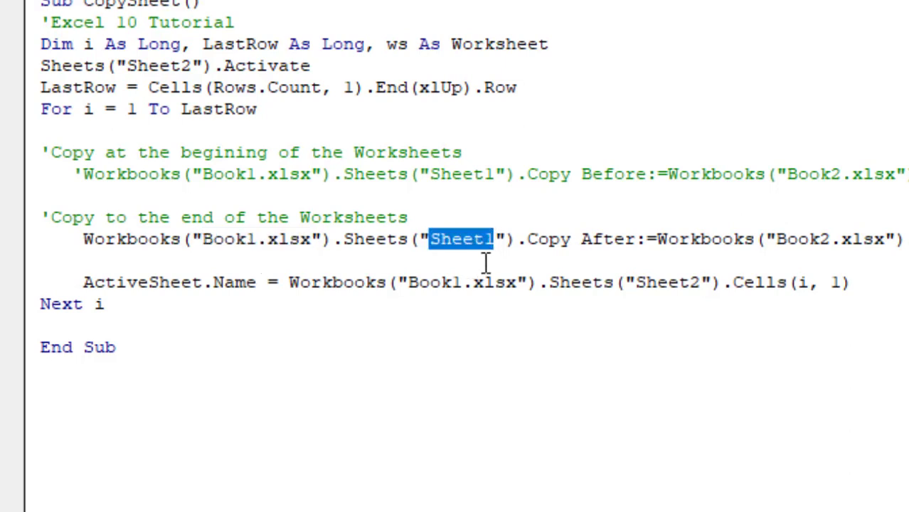
left_click(778, 240)
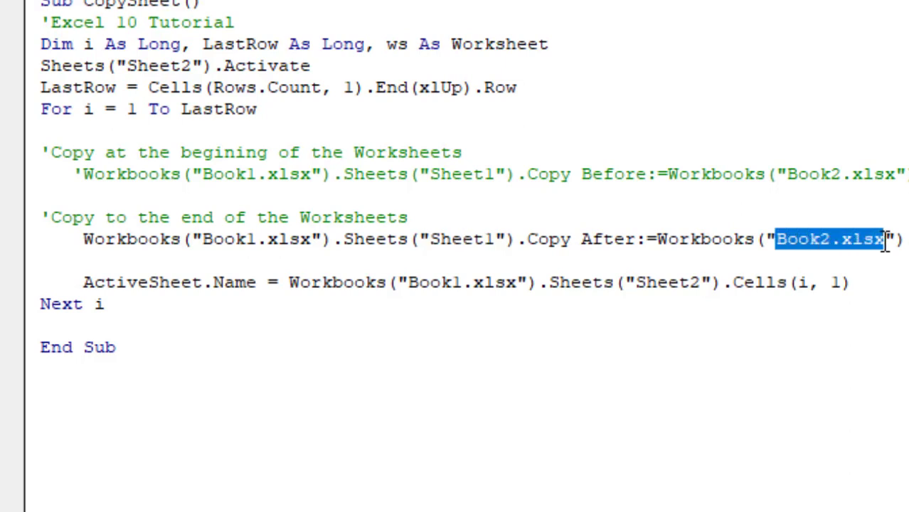
left_click_drag(778, 239, 884, 239)
key("Right")
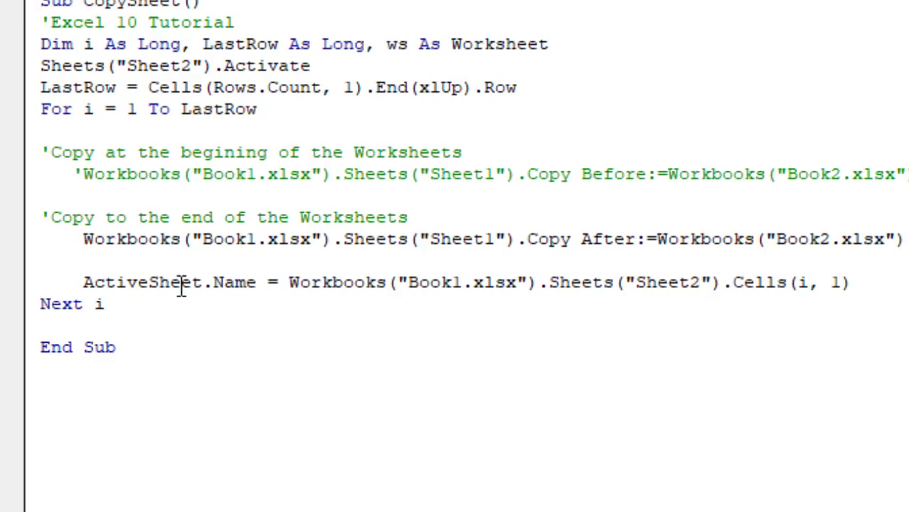
left_click_drag(407, 283, 516, 282)
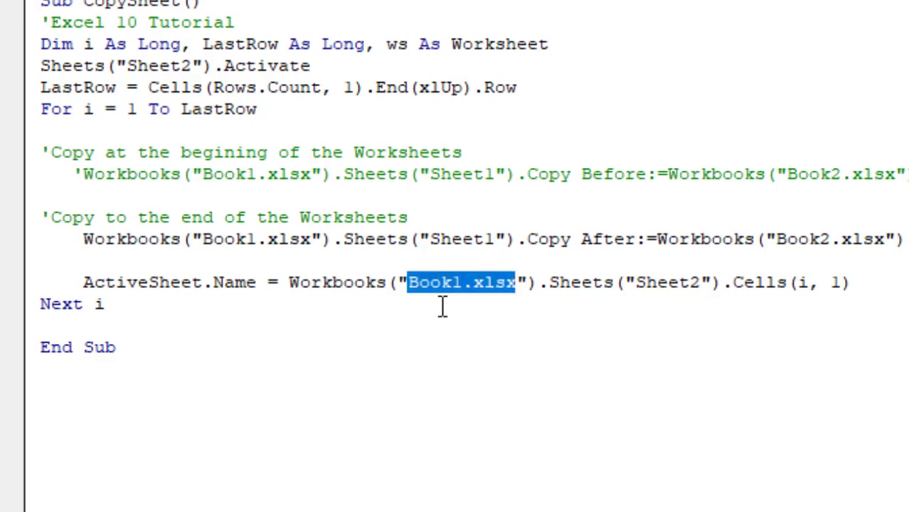
left_click_drag(635, 283, 704, 279)
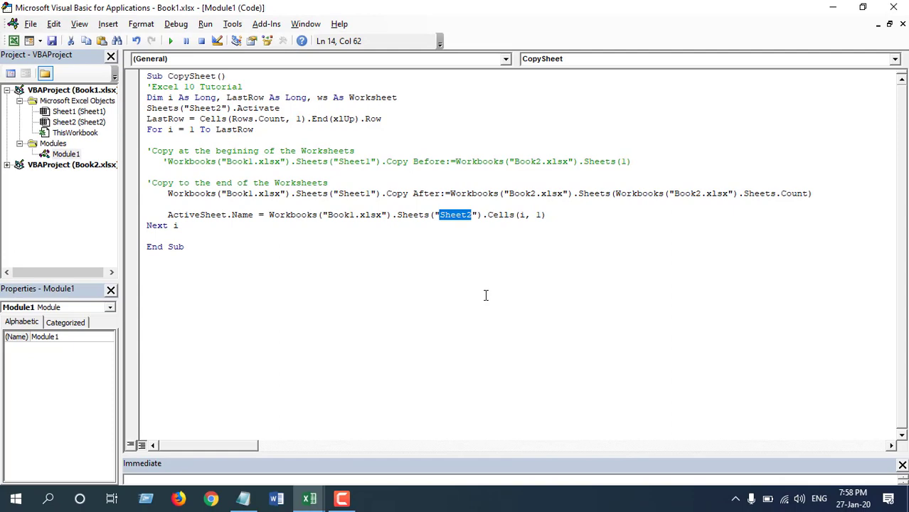
key("alt+F11")
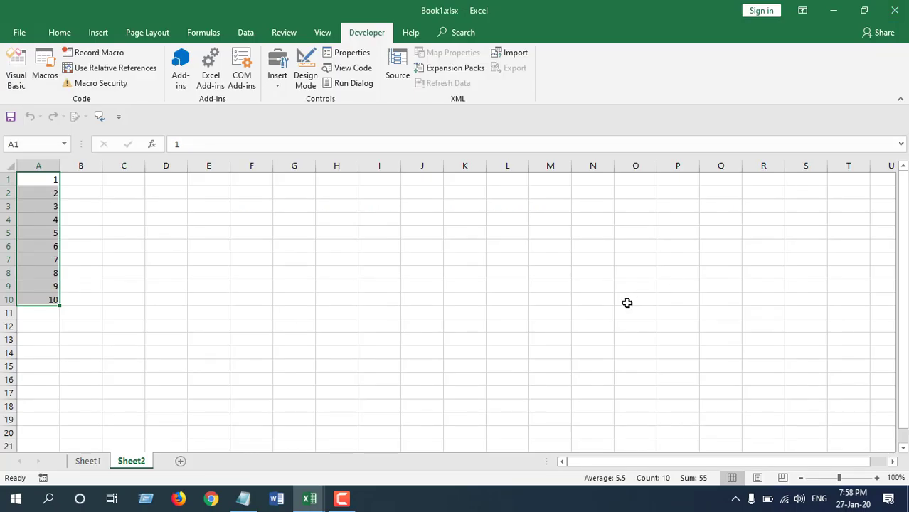